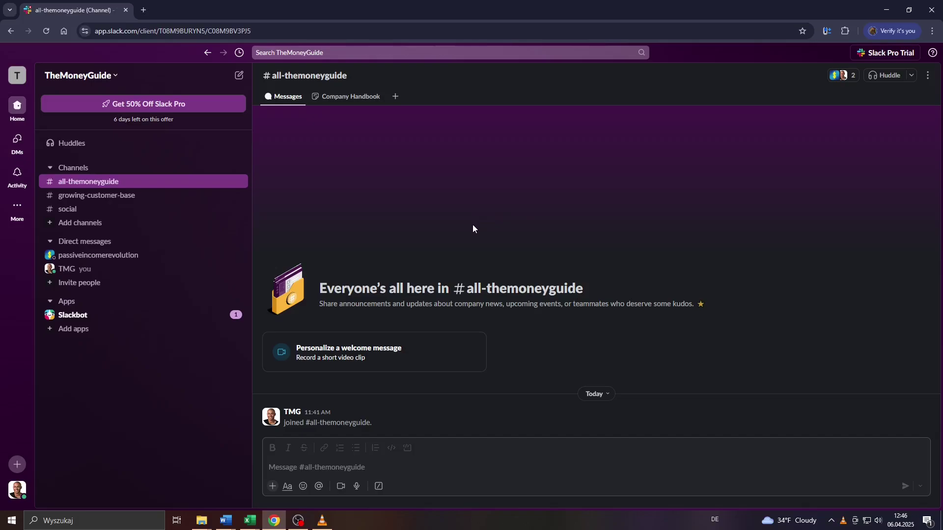
Clear the address-bar selection and bring up the profile and presence menu
left_click(196, 31)
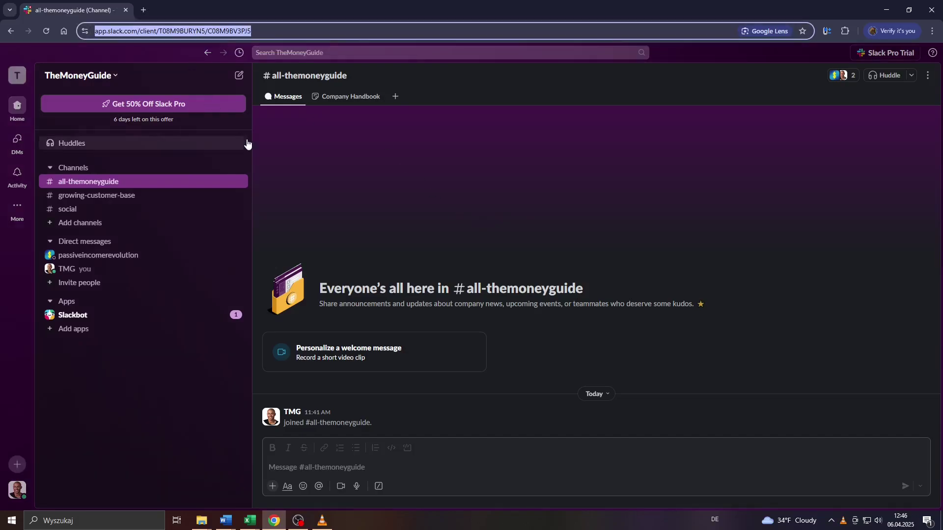
left_click(293, 160)
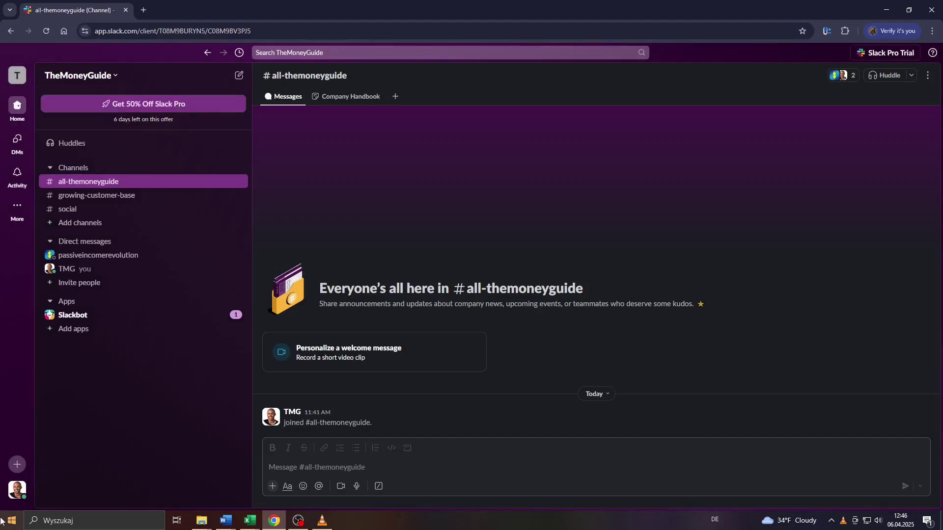
left_click(18, 490)
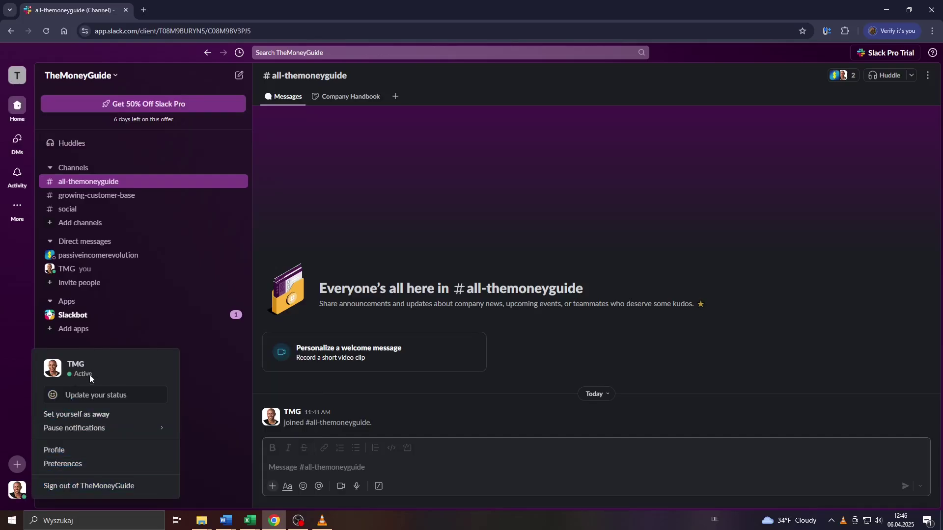
Switch presence to Away and back to Active, leaving the account menu open
left_click(81, 416)
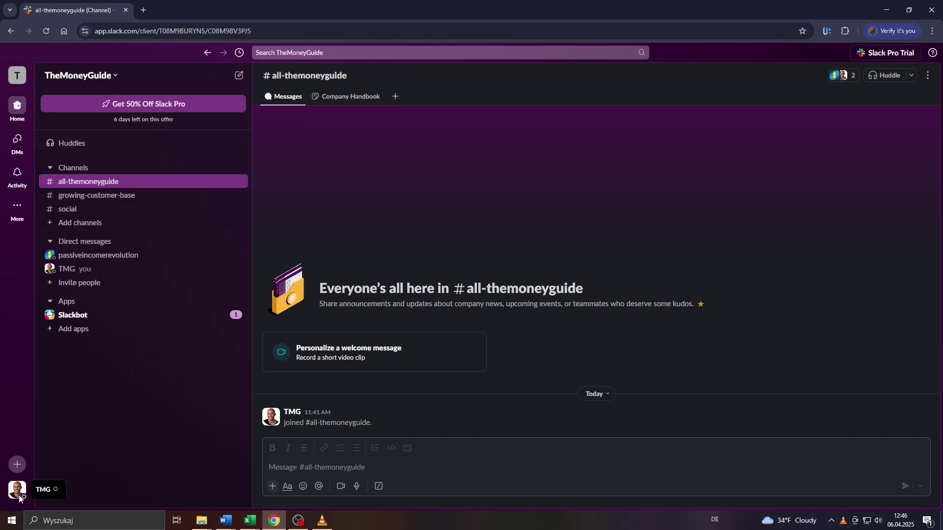
left_click(18, 491)
left_click(74, 414)
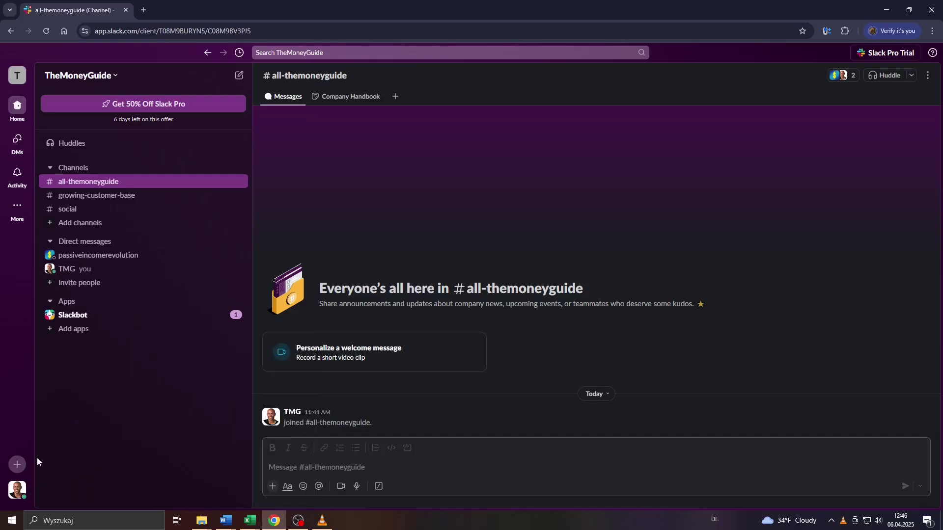
left_click(18, 491)
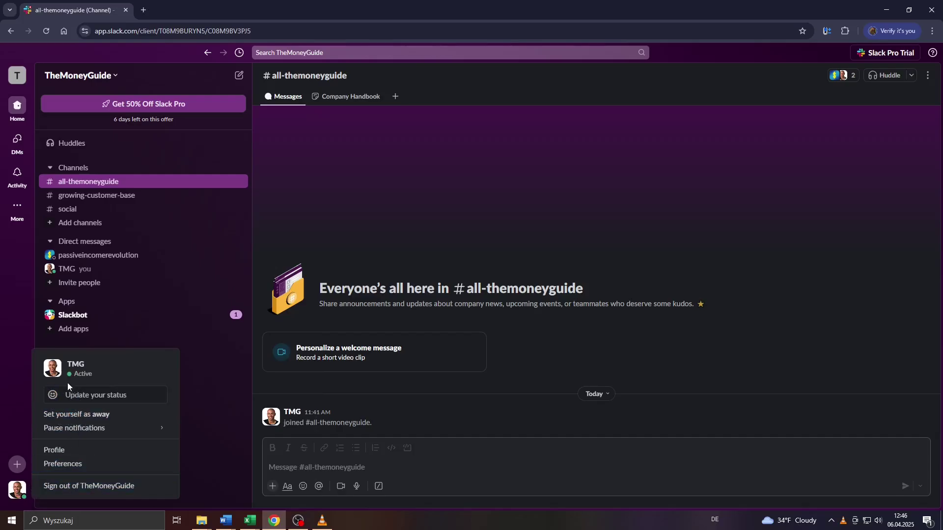
Set TMG's presence to Away, then back to Active from the avatar menu
left_click(71, 417)
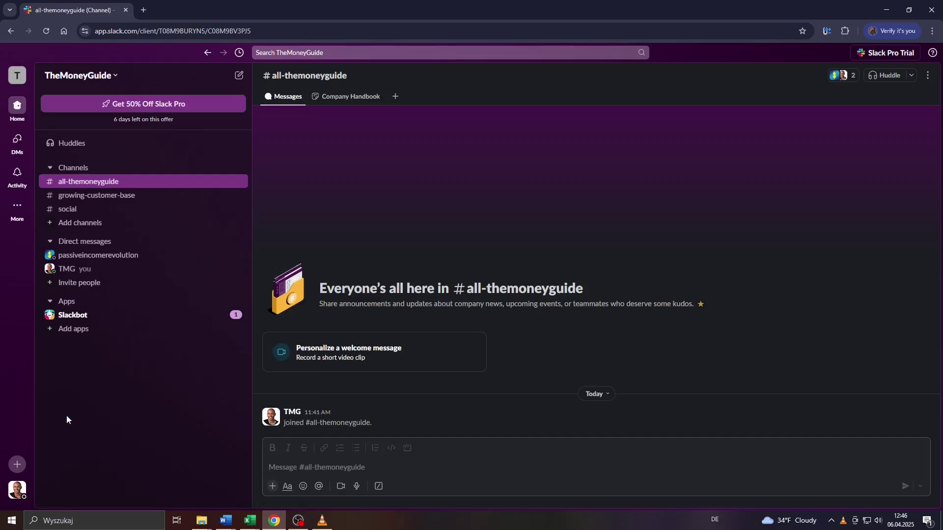
left_click(18, 490)
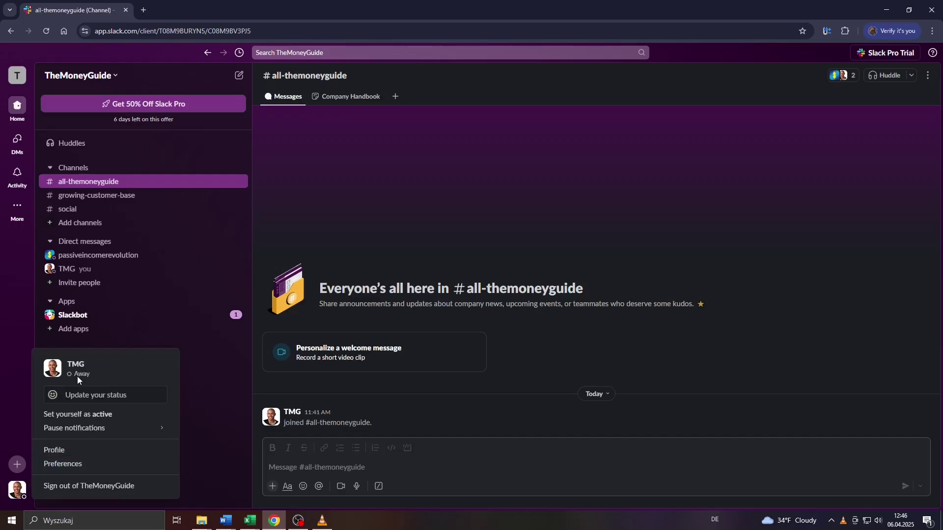
left_click(77, 414)
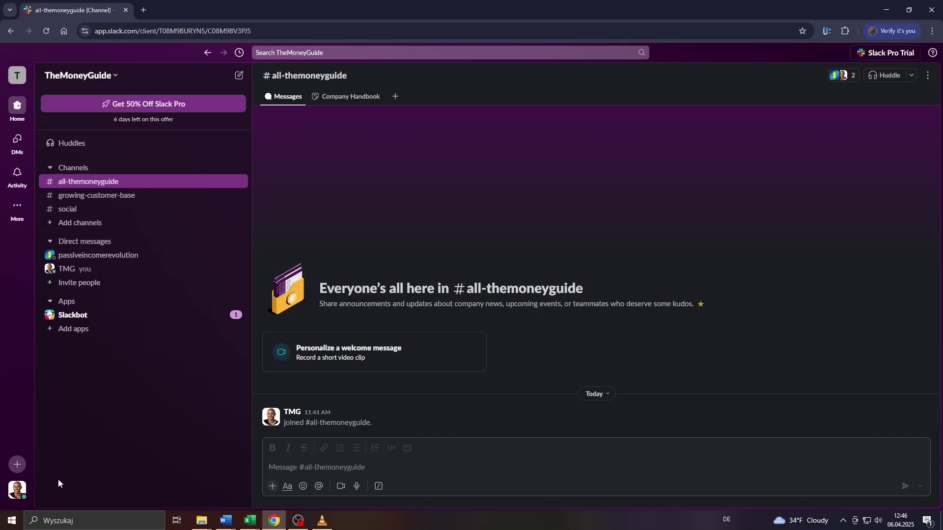
left_click(17, 489)
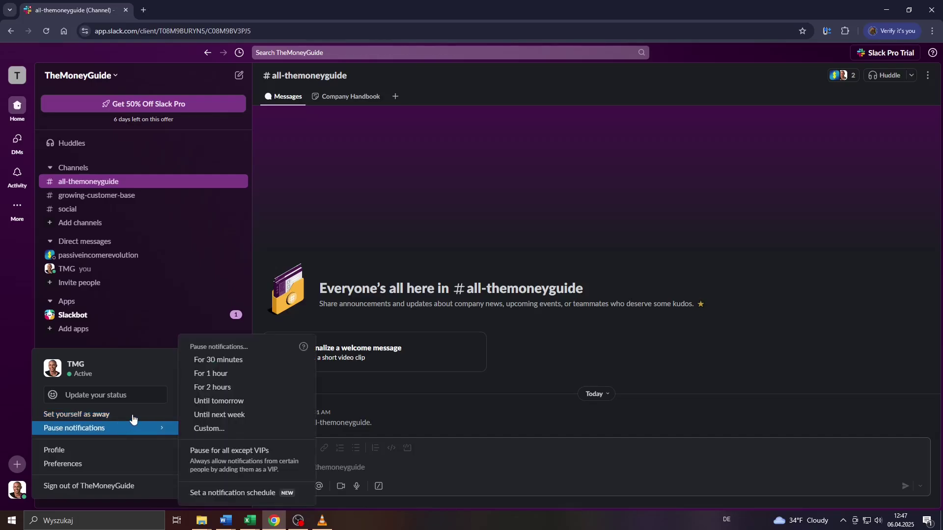
left_click(211, 394)
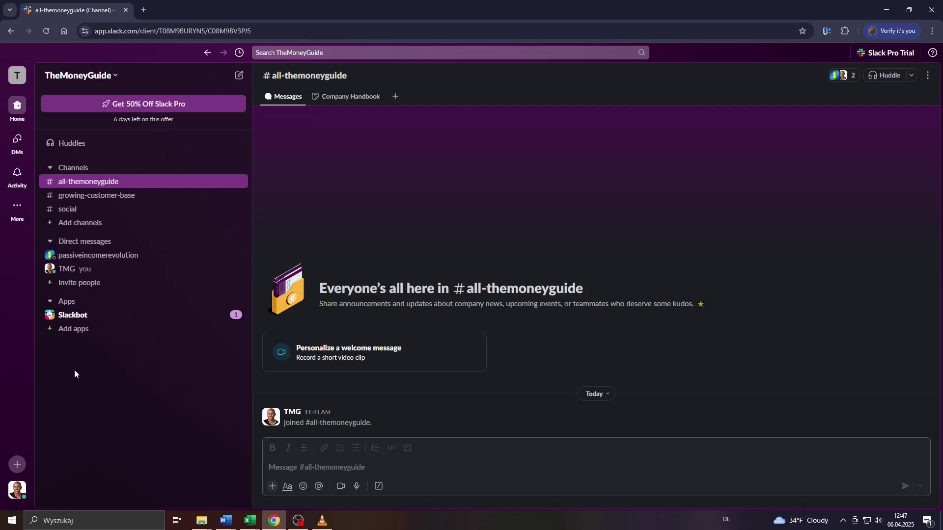
left_click(17, 490)
mouse_move(75, 428)
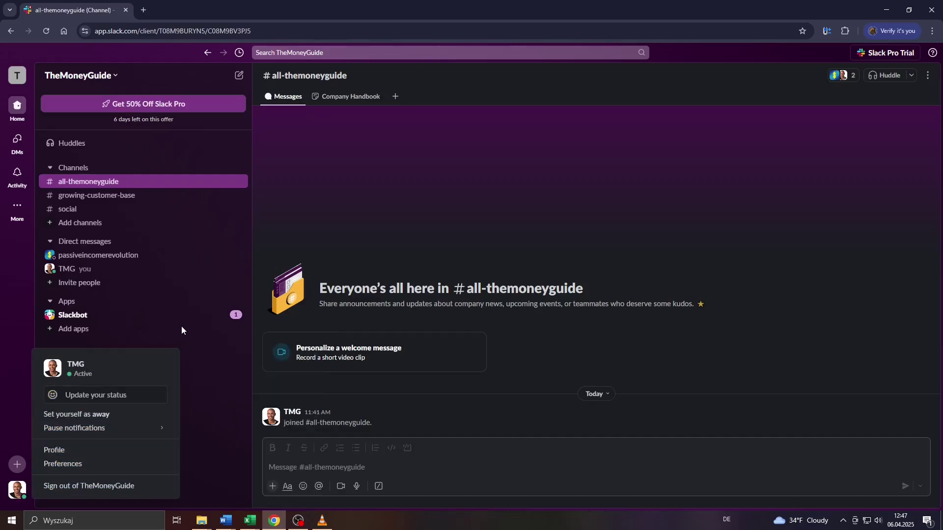
left_click(217, 375)
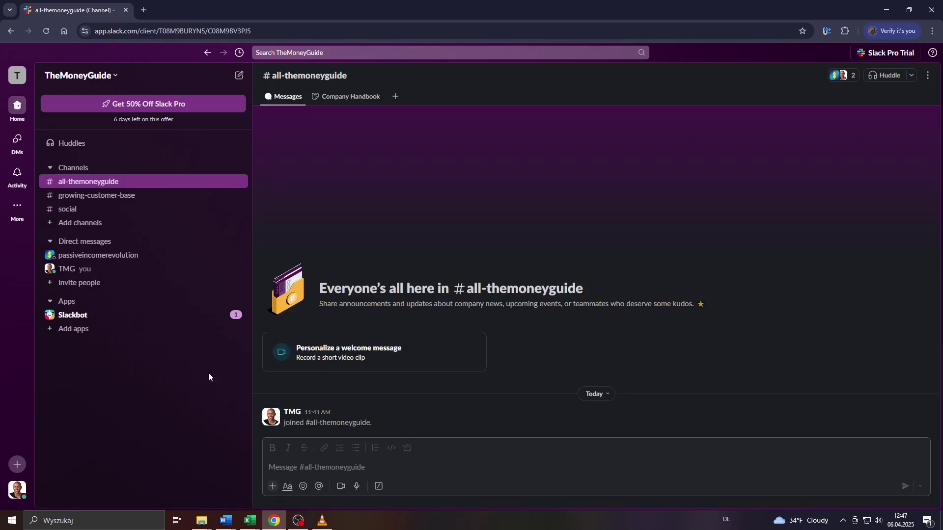